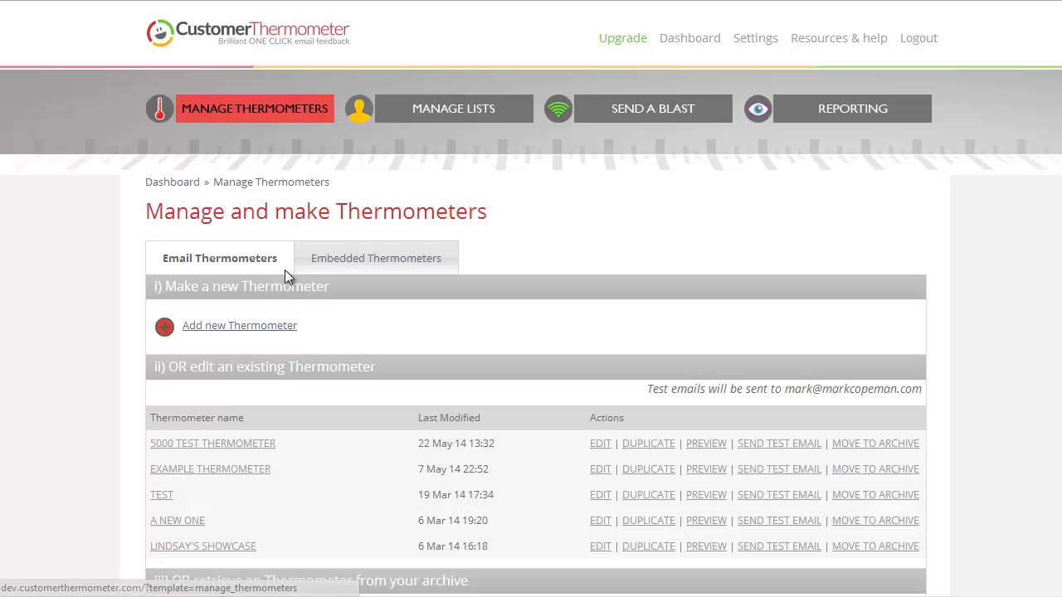
Start a new embedded thermometer from the embedded thermometers list.
left_click(365, 273)
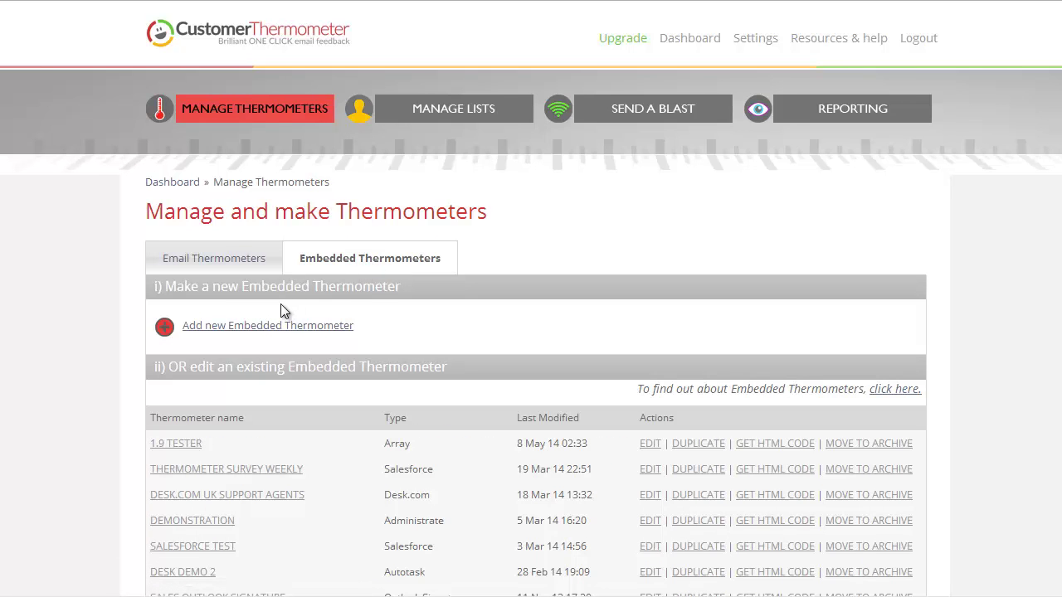
left_click(278, 326)
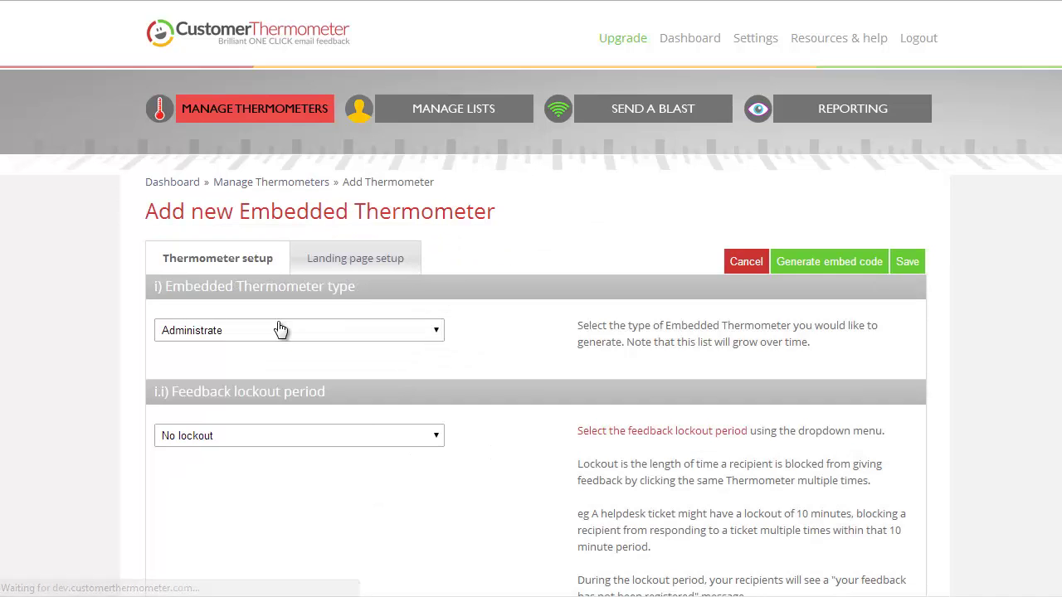
left_click(348, 262)
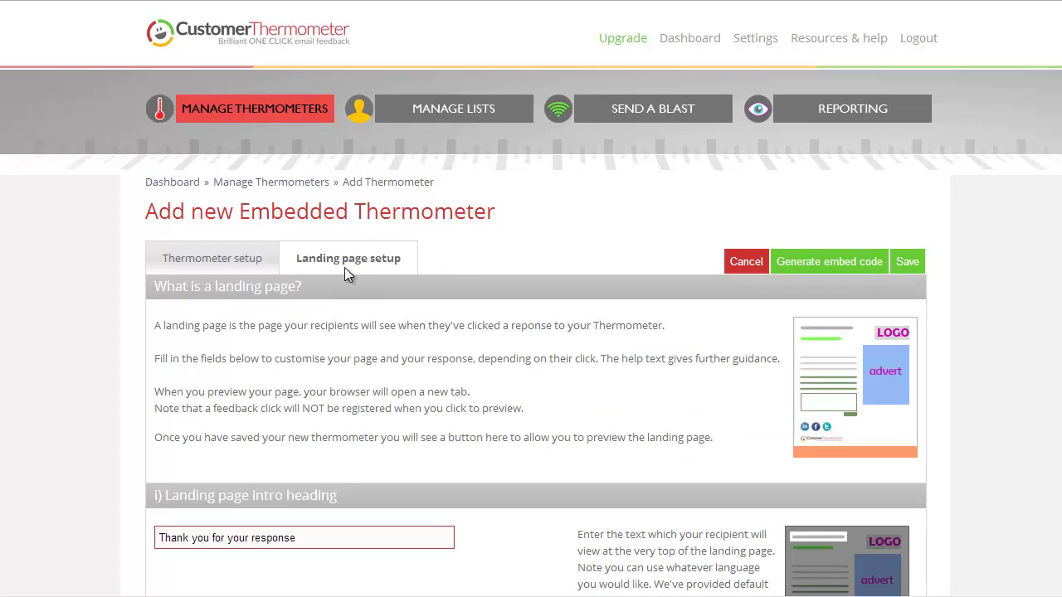
left_click(234, 262)
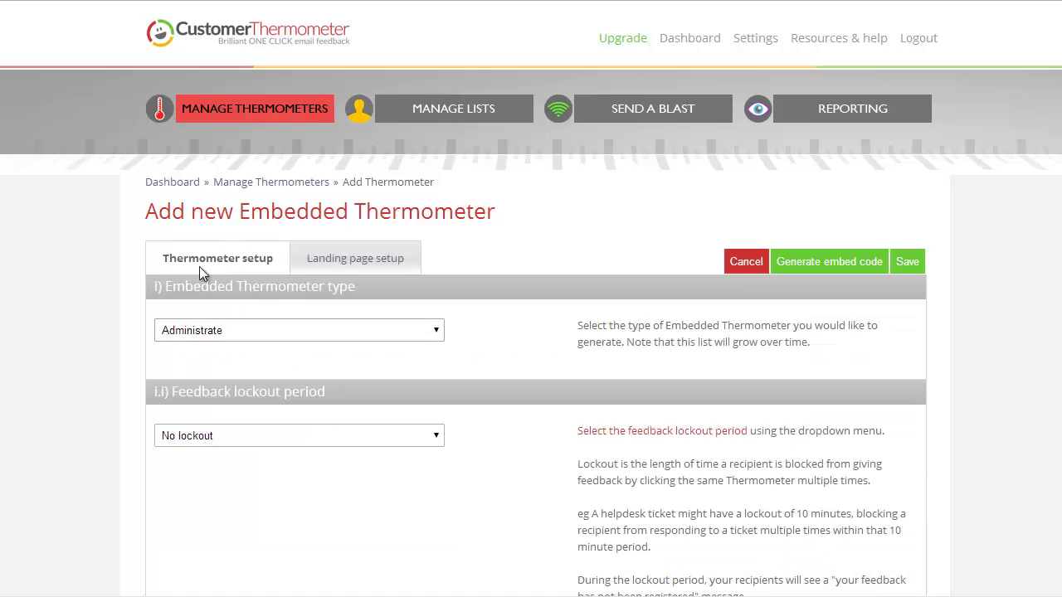
Set the thermometer type to Mailchimp and name it 'Mailchimp demo 2'.
left_click(239, 331)
left_click(212, 415)
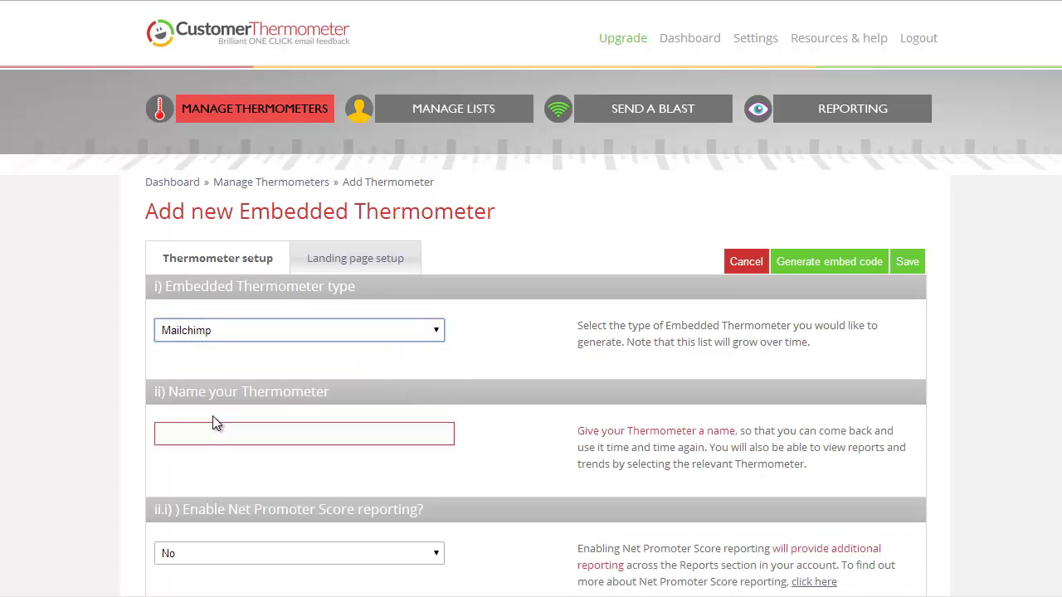
left_click(339, 430)
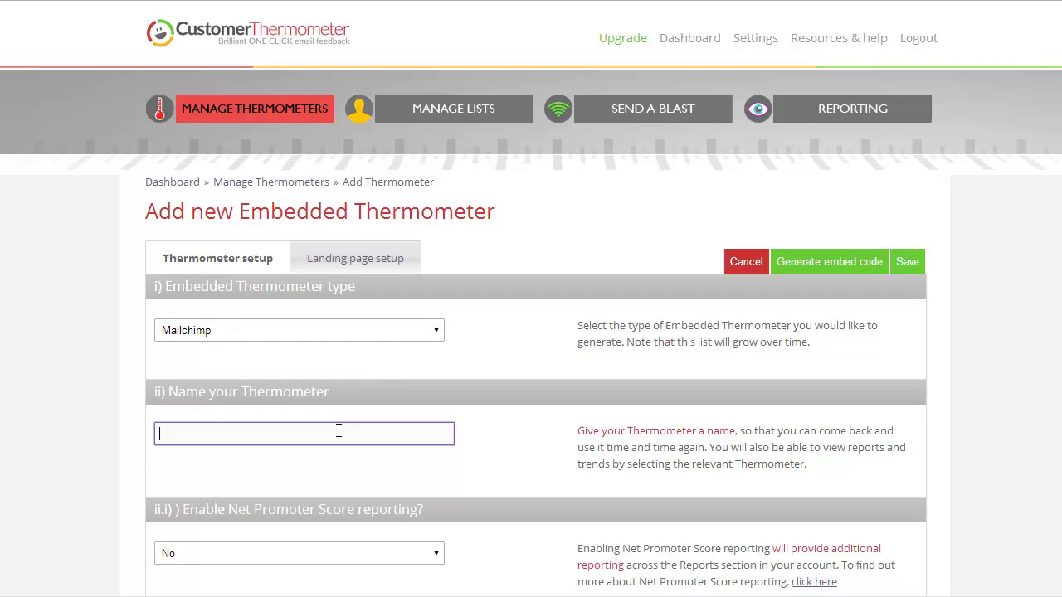
type("Mailch")
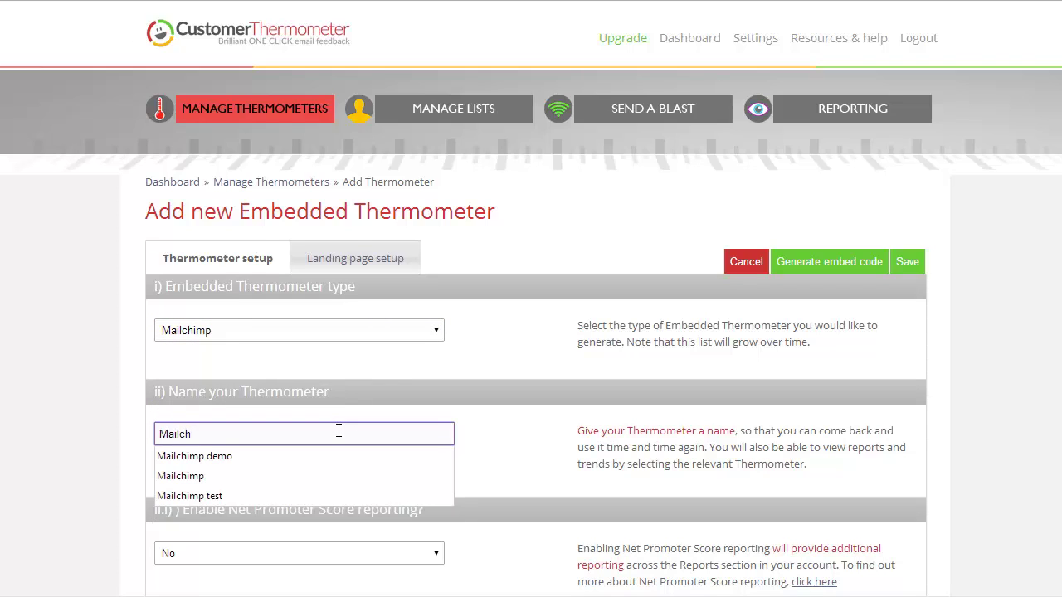
key("Down")
key("Return")
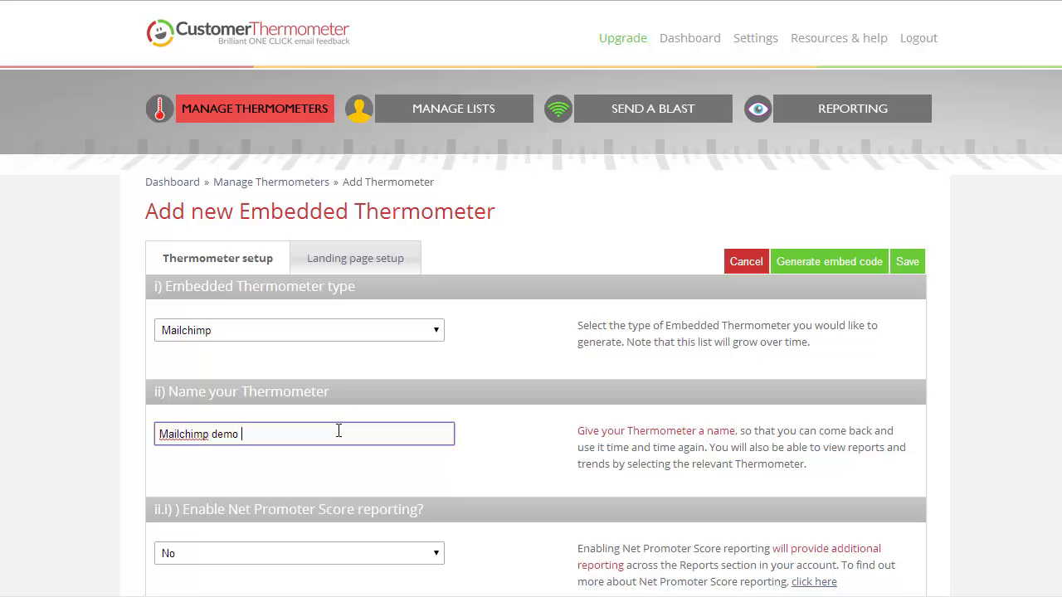
type("2")
left_click(503, 432)
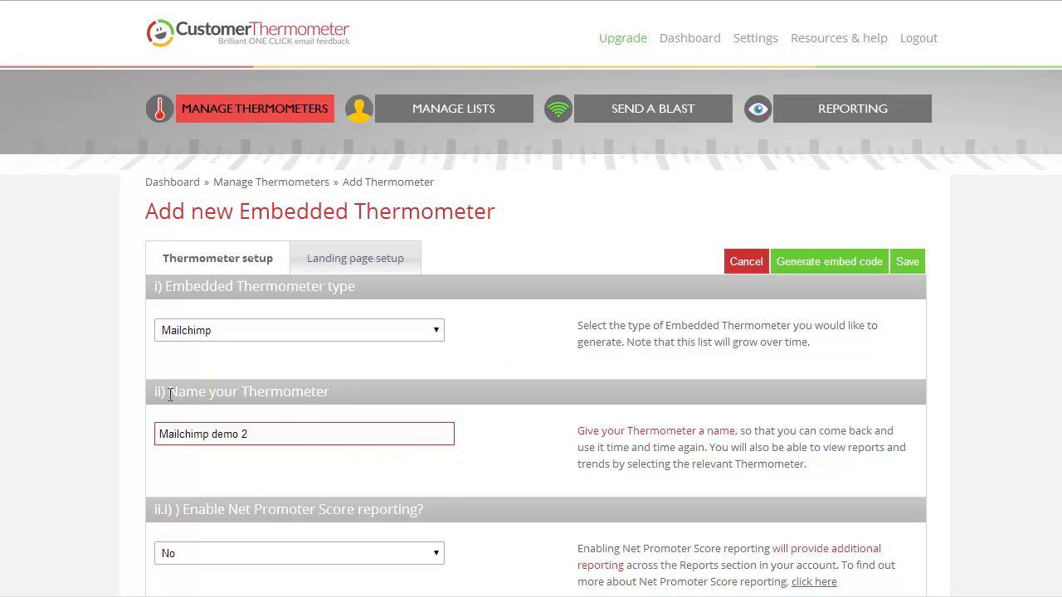
Enter the question 'How did you find our coffee today?'.
scroll(235, 460, "down", 4)
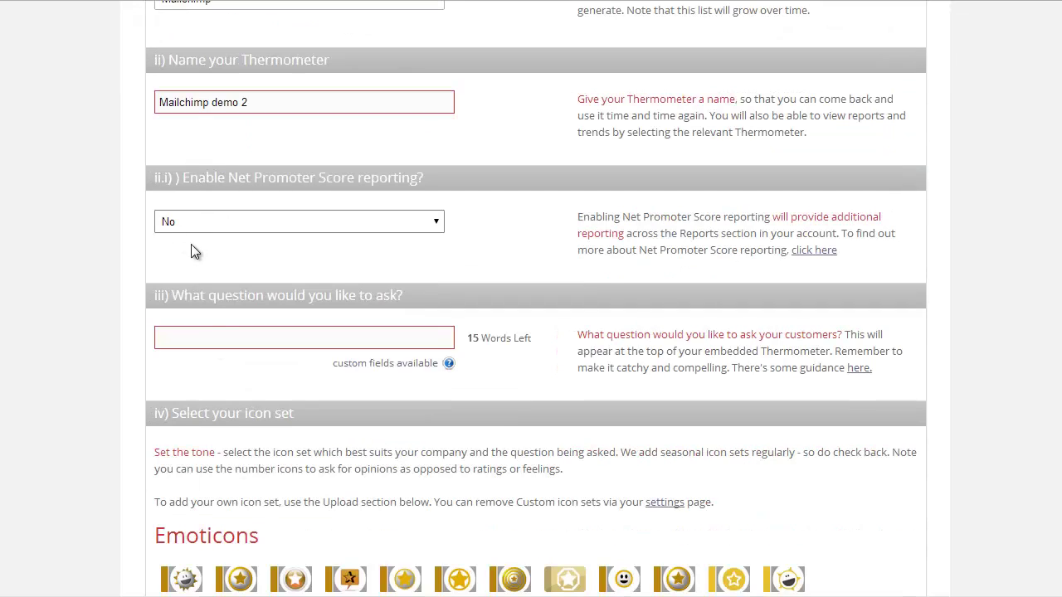
left_click(204, 334)
type("How did you find our coffee today?")
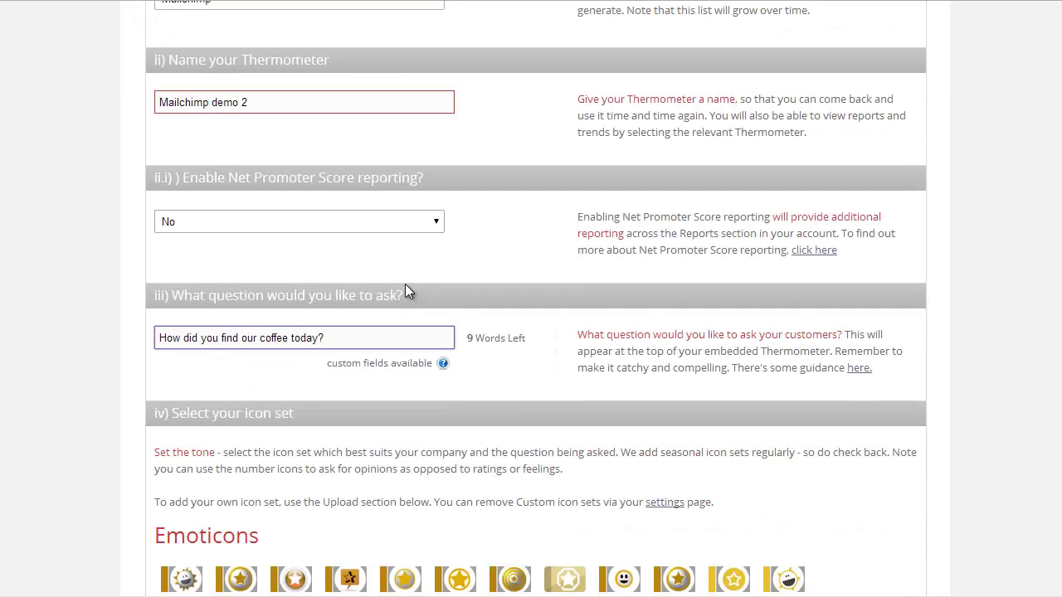
left_click(405, 285)
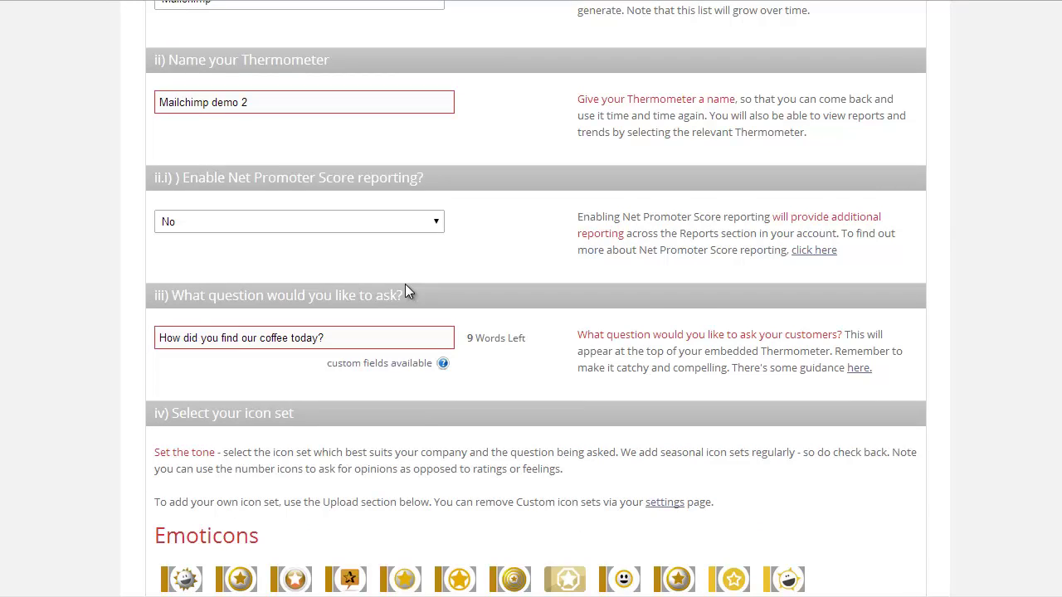
Scroll past the icon sets and generate the thermometer's embed code.
scroll(405, 287, "down", 7)
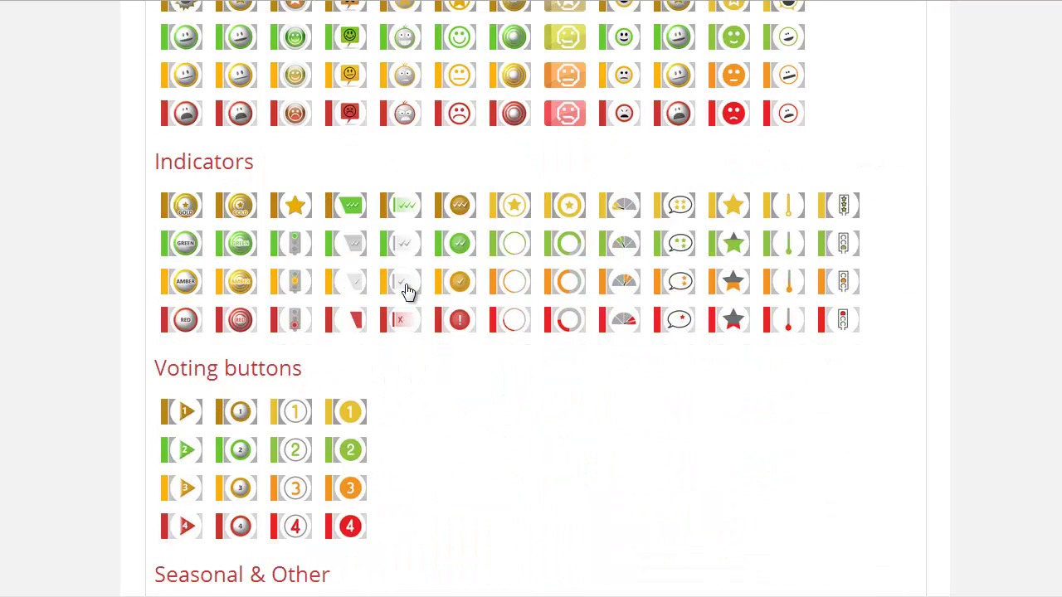
scroll(402, 298, "down", 5)
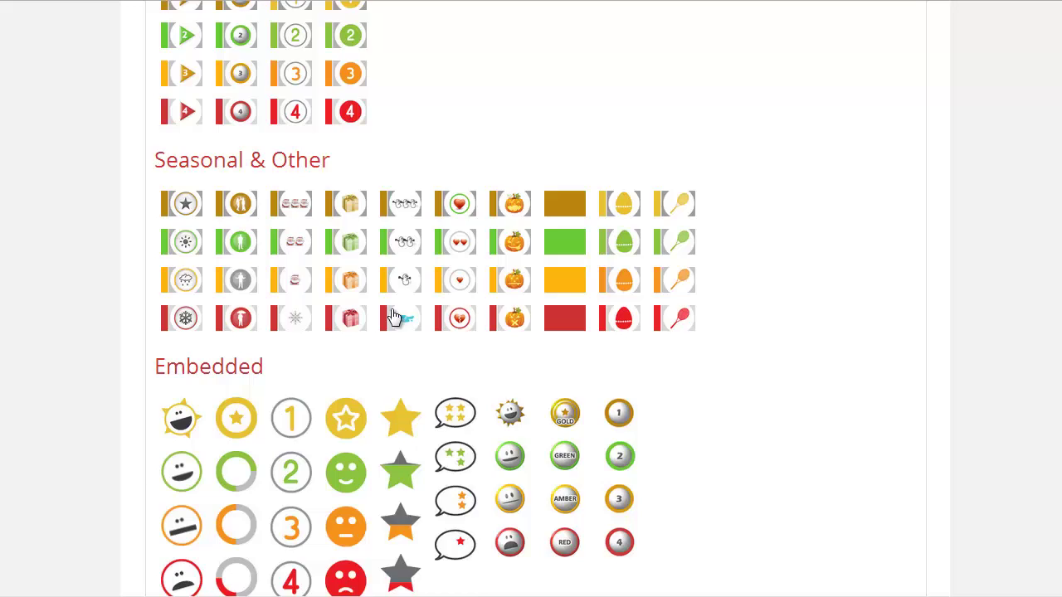
scroll(394, 317, "down", 2)
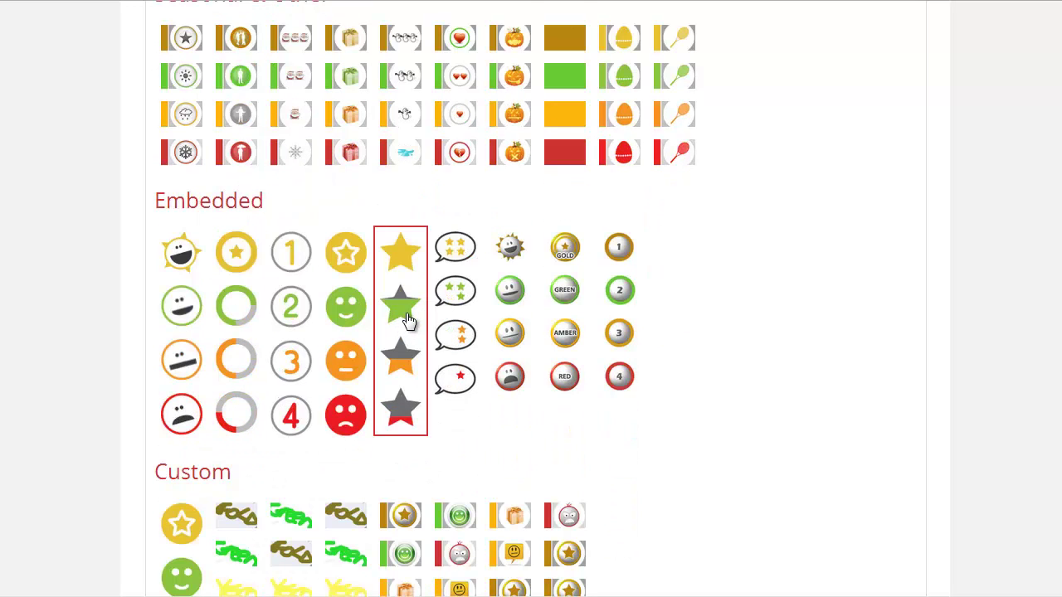
scroll(408, 321, "down", 7)
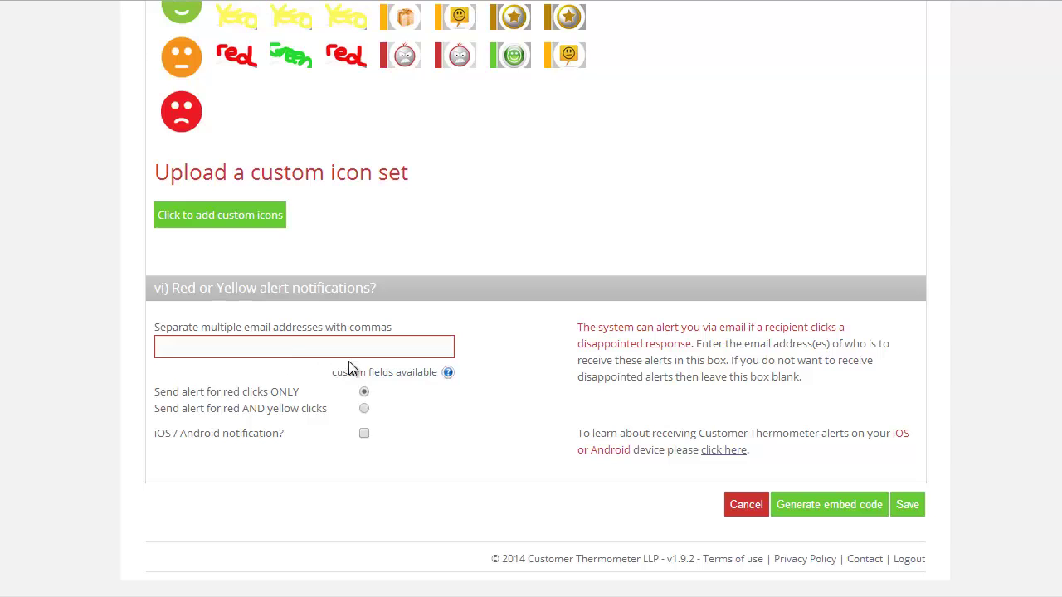
left_click(829, 506)
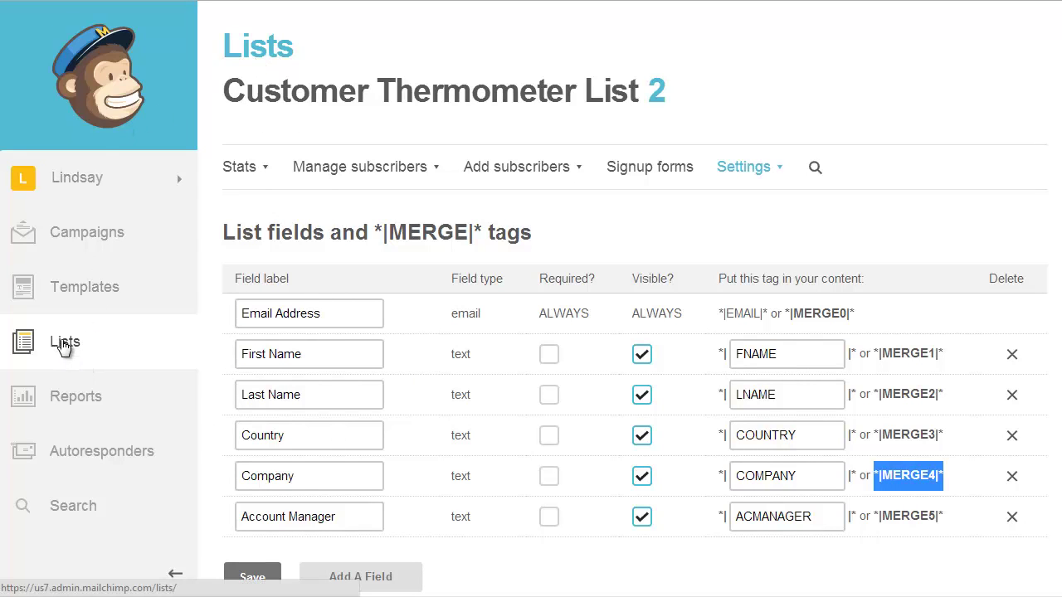
left_click(744, 170)
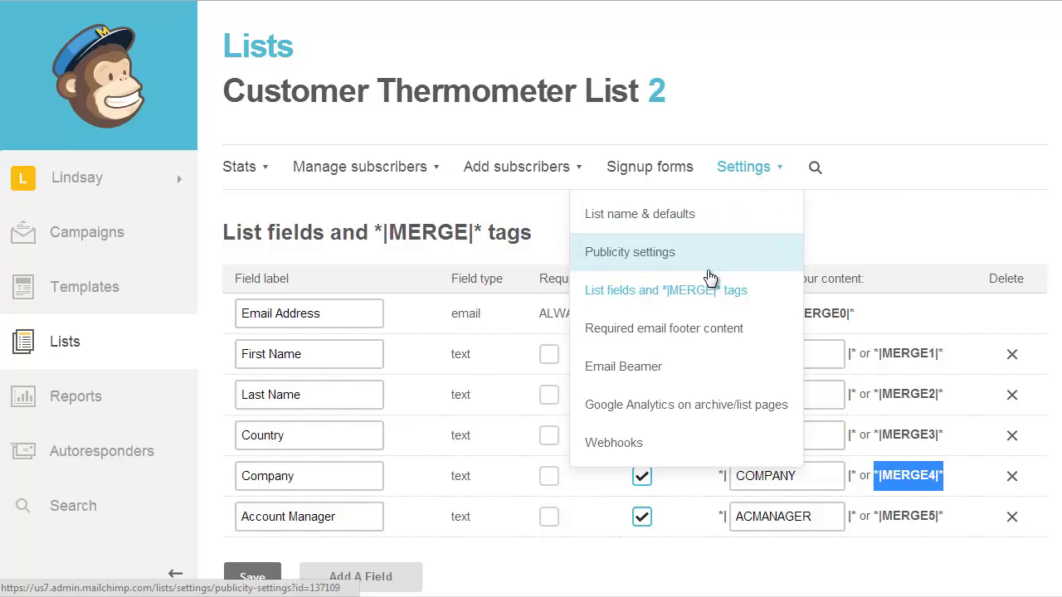
left_click(706, 295)
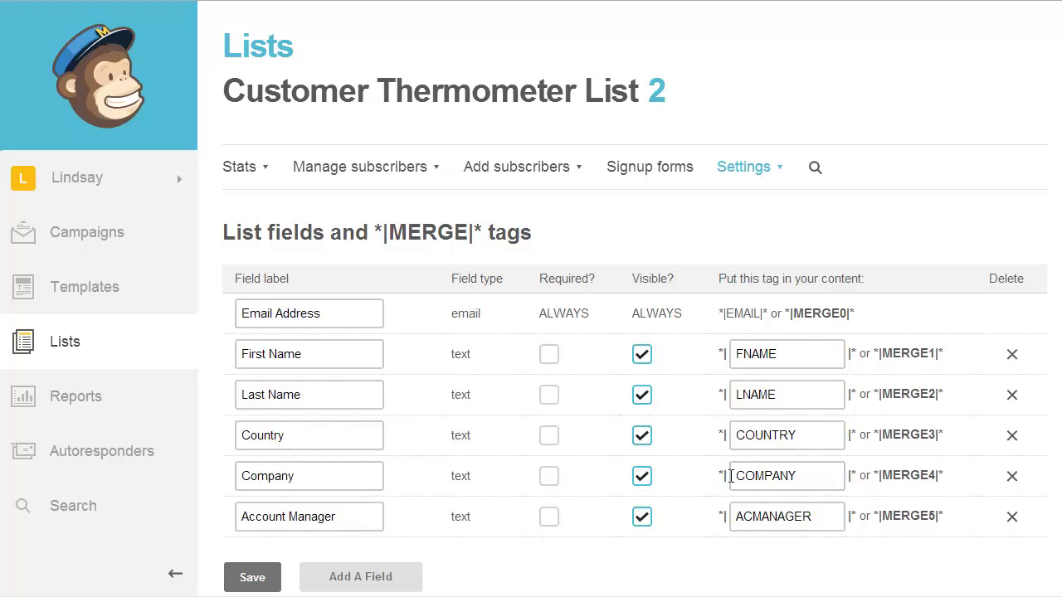
left_click_drag(944, 476, 873, 476)
key("ctrl+c")
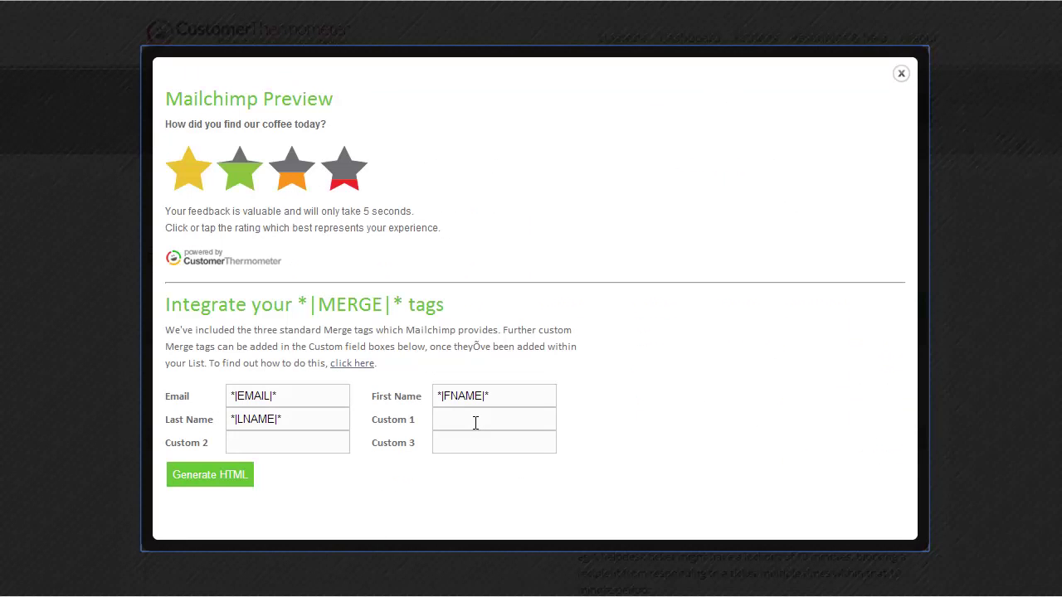
Paste *|MERGE4|* into Custom 1 and change it to *|COMPANY|*.
left_click(474, 414)
key("ctrl+v")
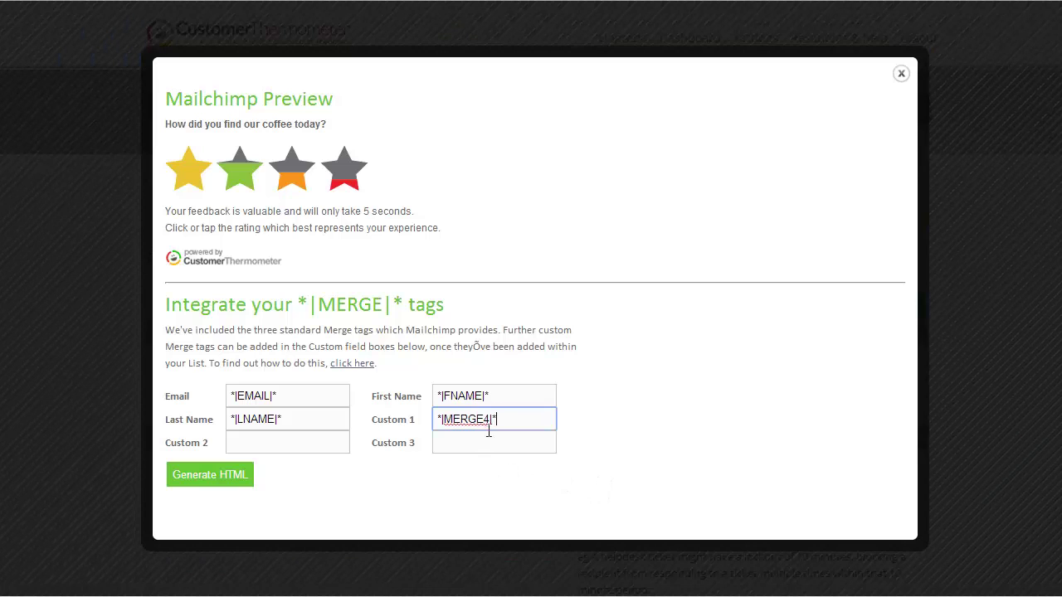
left_click_drag(490, 420, 463, 419)
left_click_drag(449, 419, 444, 419)
type("COMPANY")
left_click(482, 443)
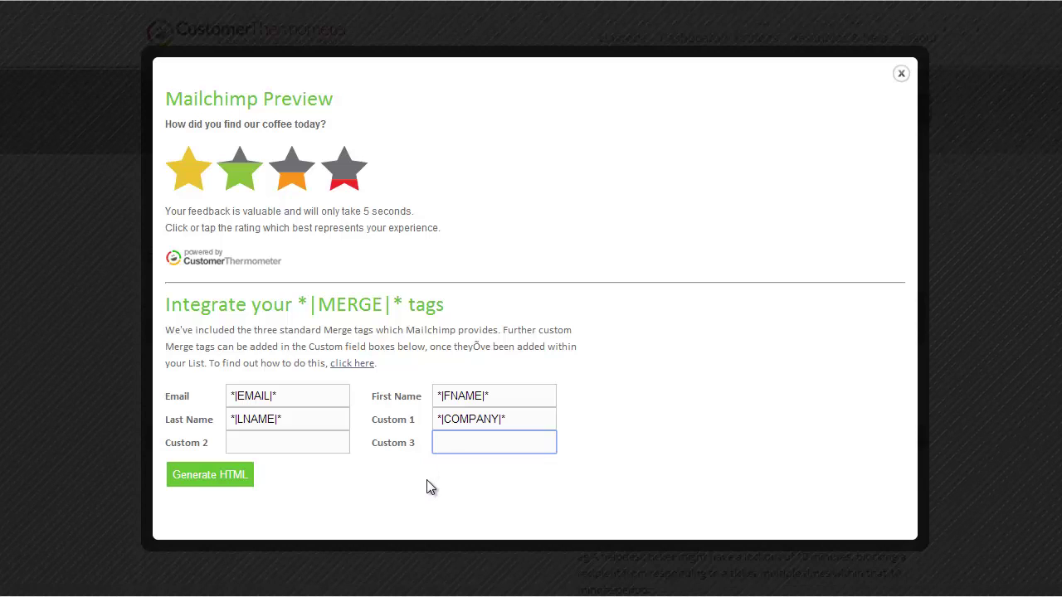
left_click(274, 443)
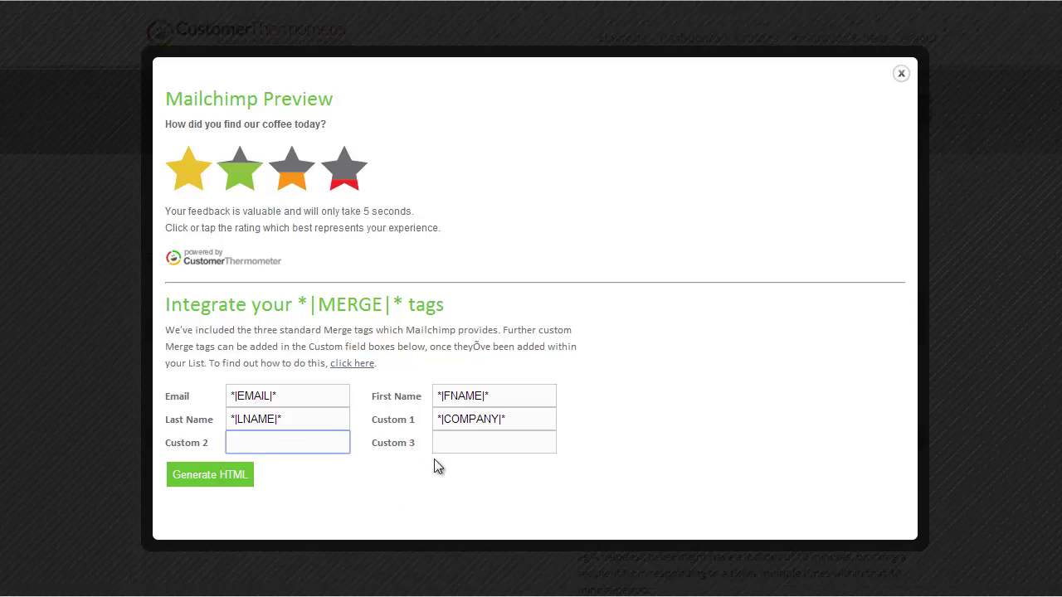
left_click(465, 443)
Generate the HTML embed code with Custom 1 as *|COMPANY|* and select all of it.
left_click(420, 493)
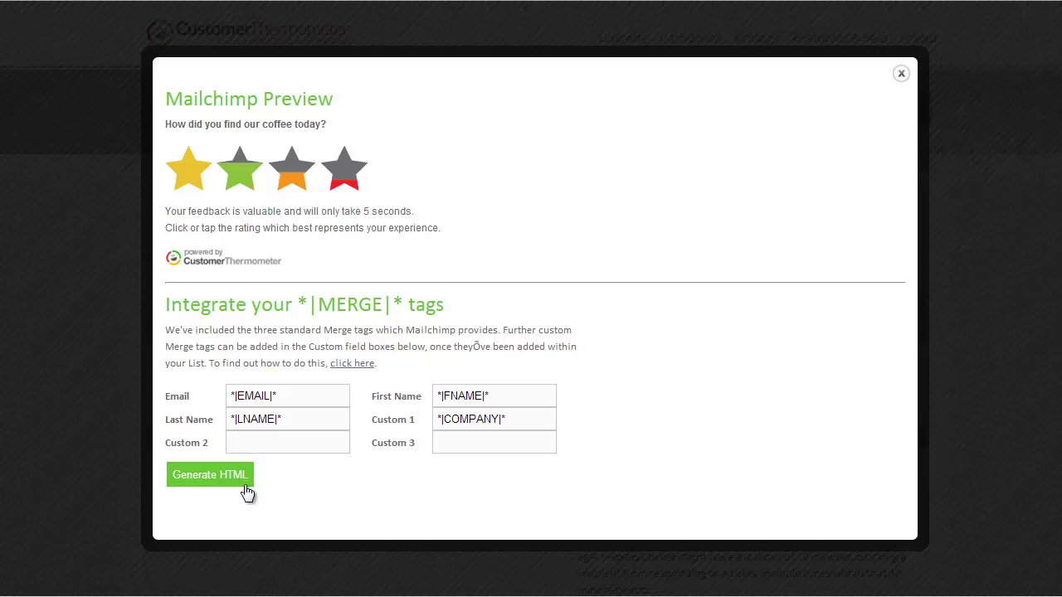
left_click(226, 485)
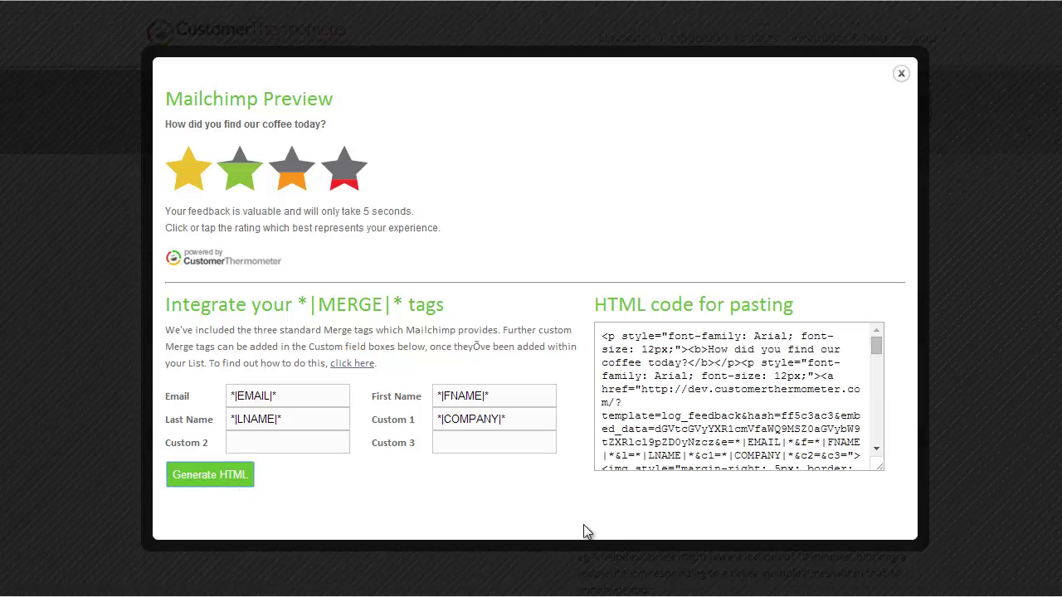
left_click(724, 437)
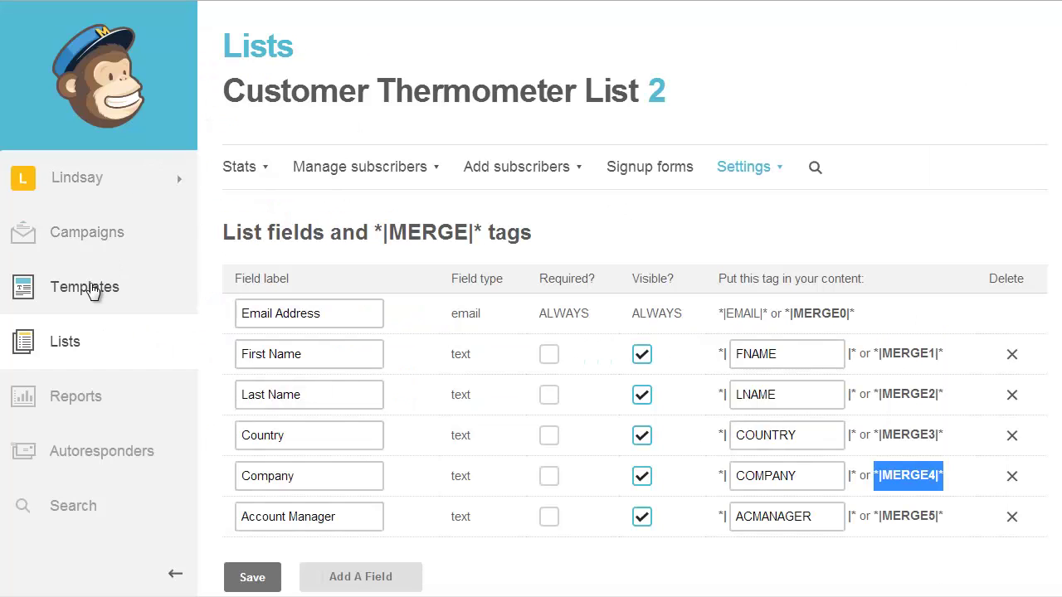
Open the coffeetest template and scroll down to the Join our Coffee Club block.
left_click(90, 294)
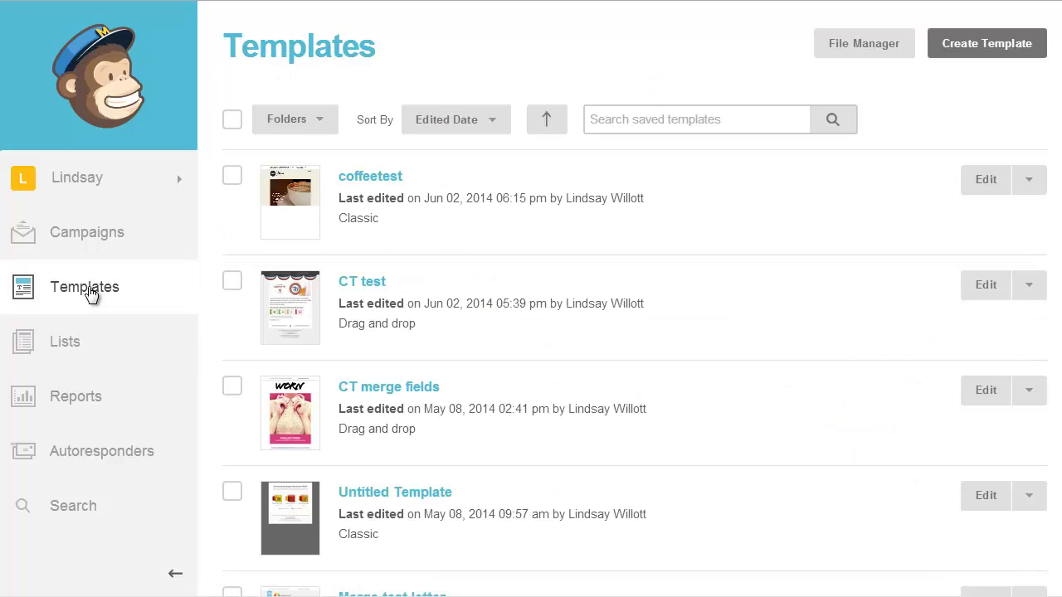
left_click(370, 179)
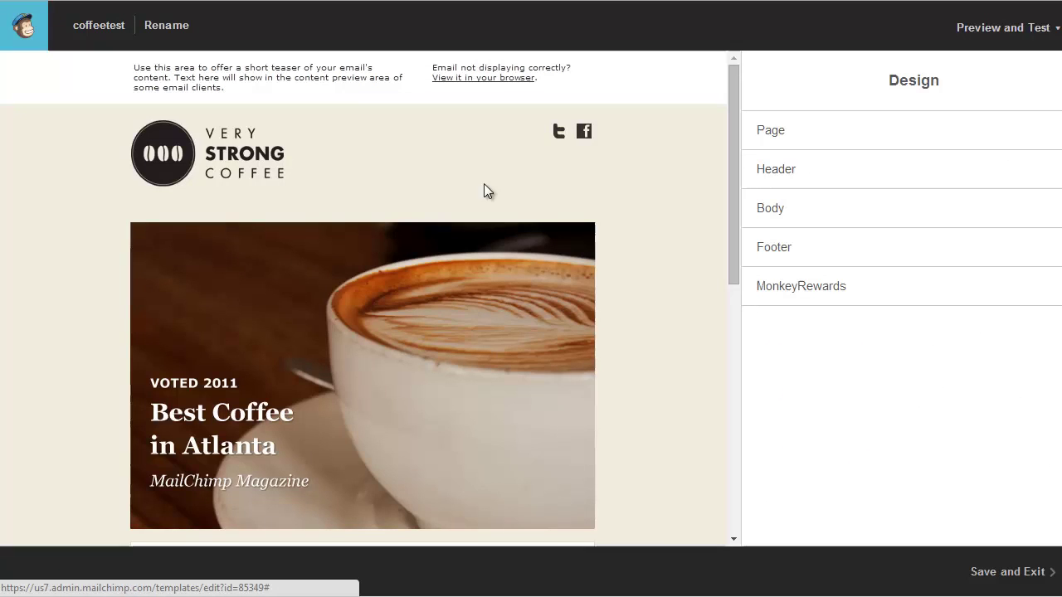
scroll(696, 199, "down", 2)
scroll(691, 191, "down", 3)
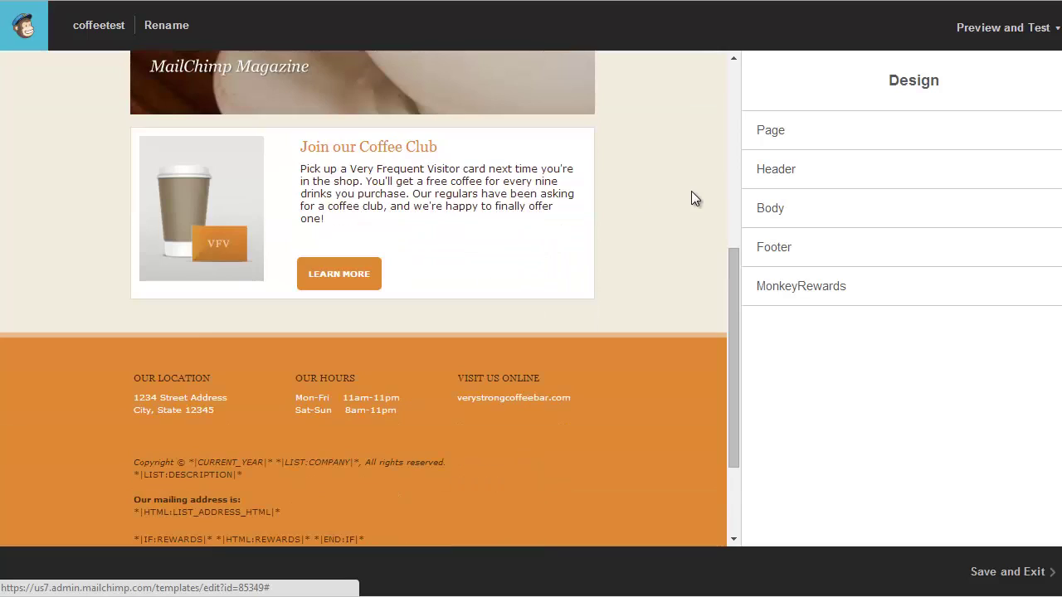
Paste the rating HTML on a new line in the Coffee Club block's source view.
left_click(433, 230)
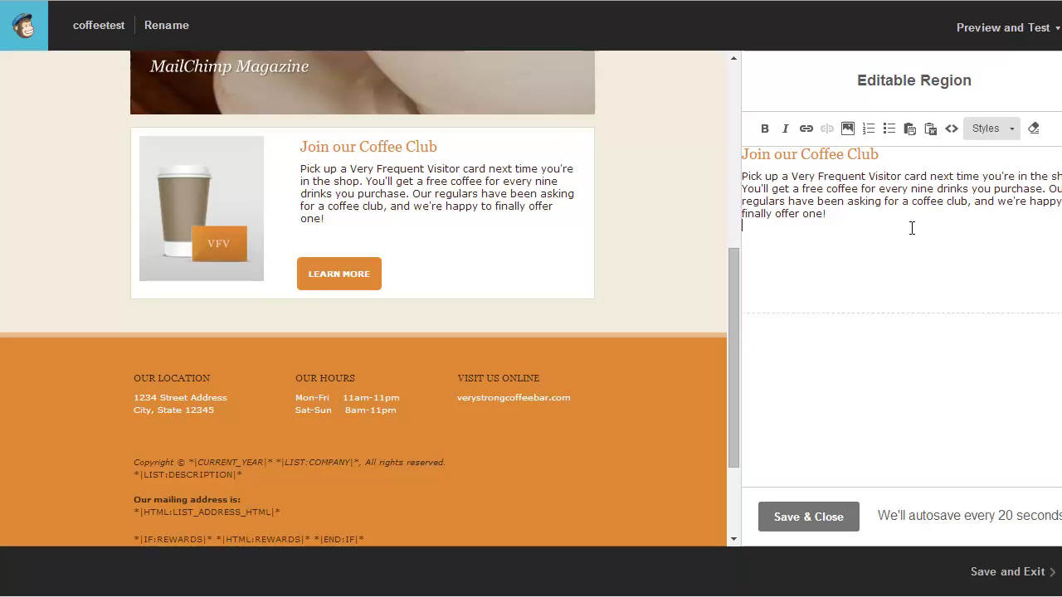
key("Return")
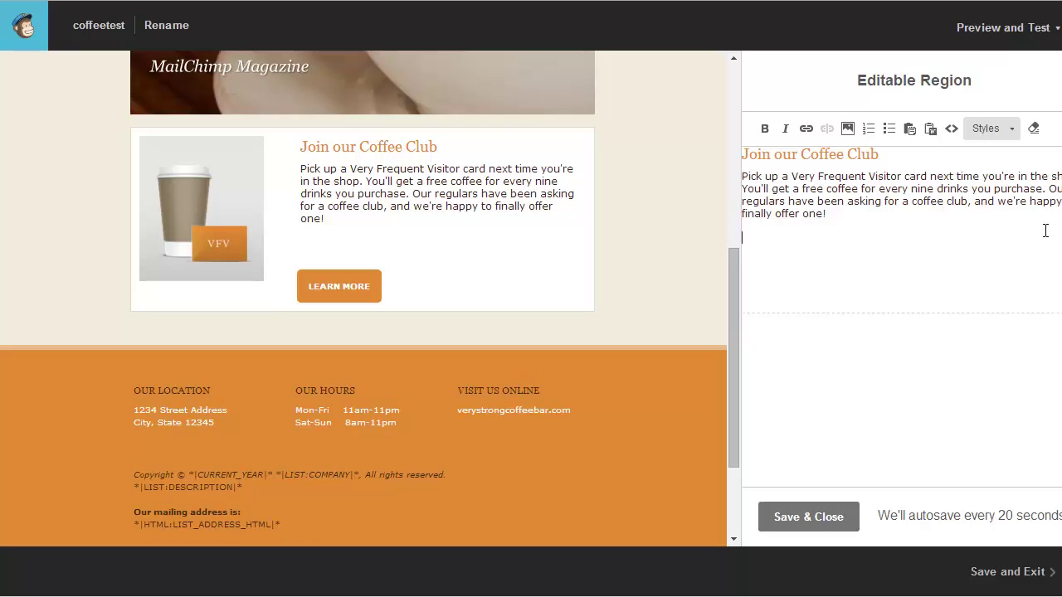
left_click(951, 129)
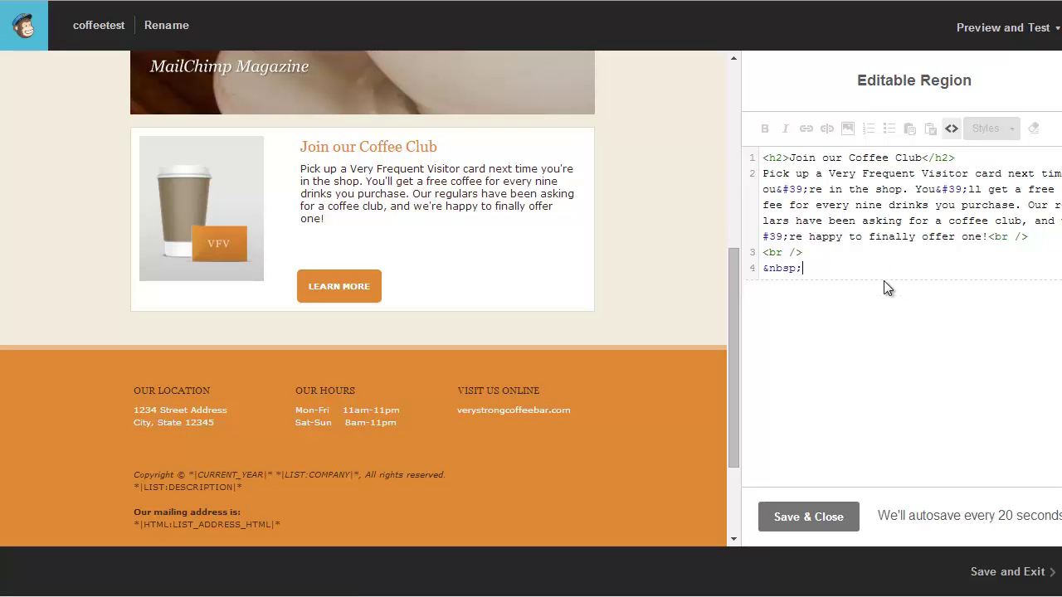
key("Return")
key("ctrl+v")
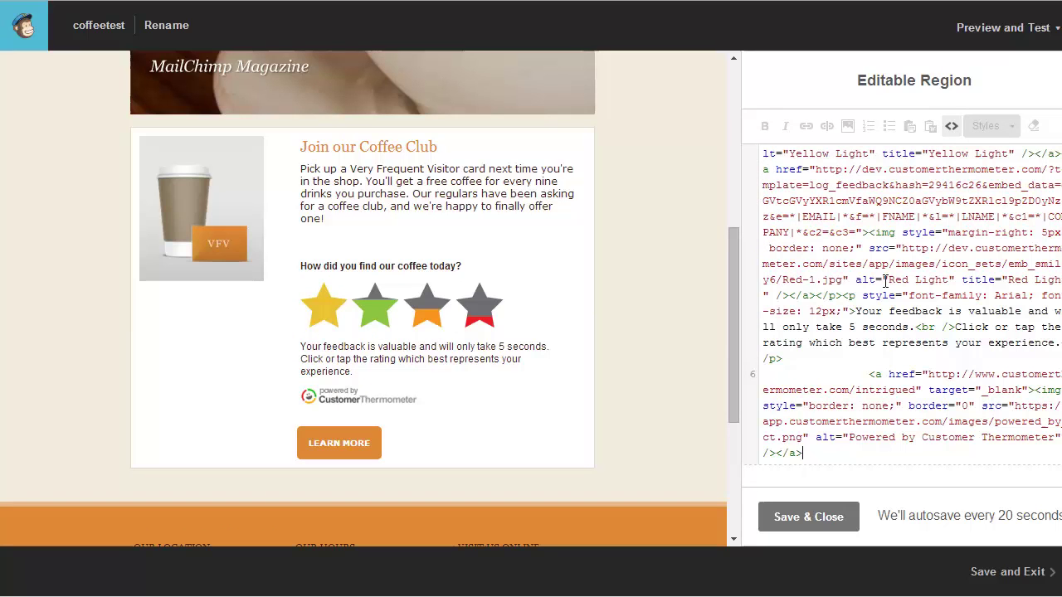
Reword the rating question to 'How was our coffee for you today?'.
left_click(953, 127)
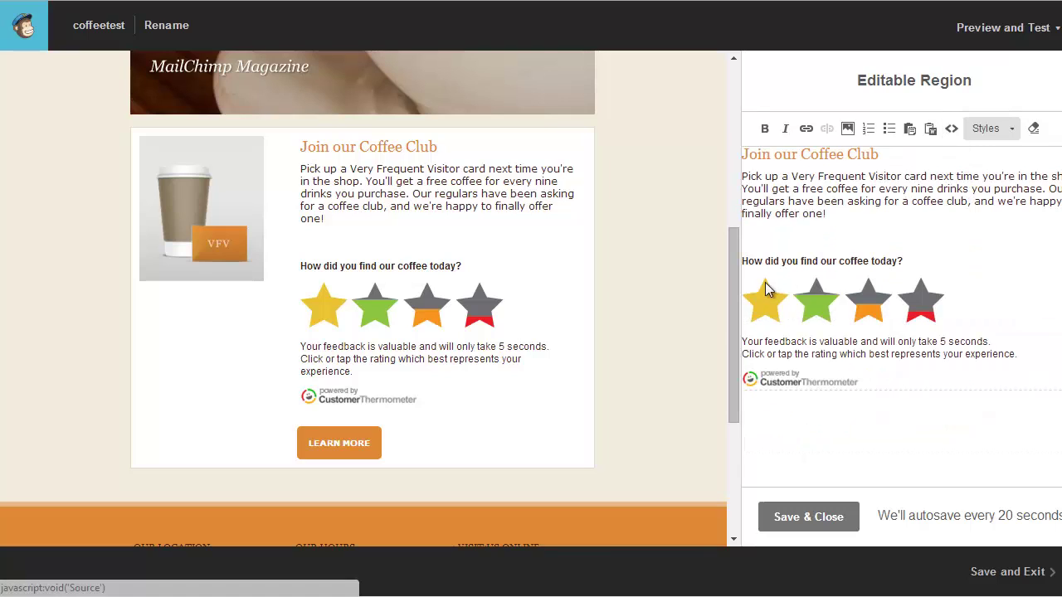
left_click(780, 261)
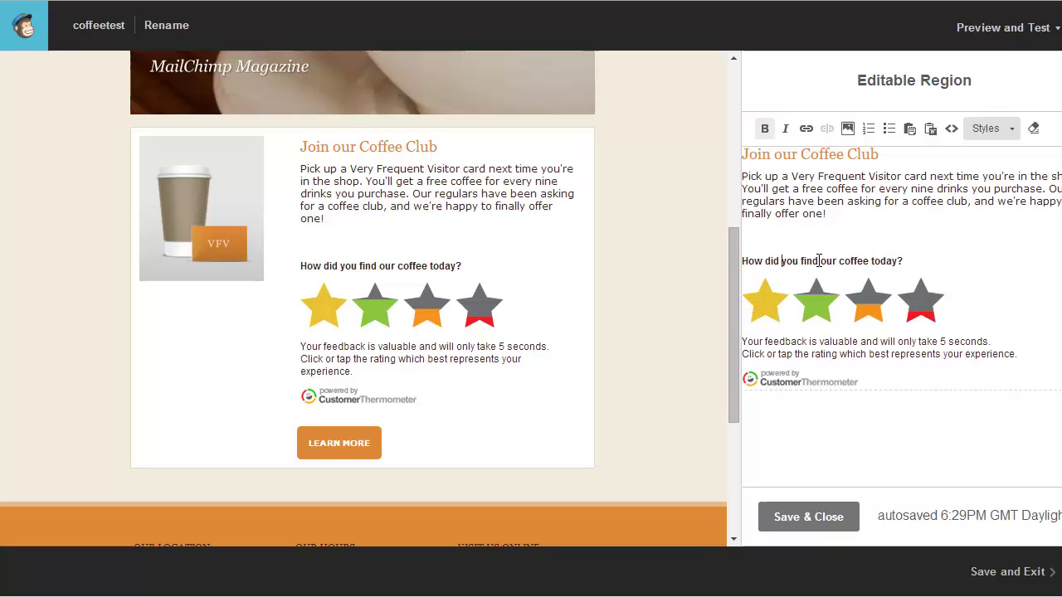
left_click_drag(818, 261, 806, 261)
left_click(813, 259)
left_click(818, 261)
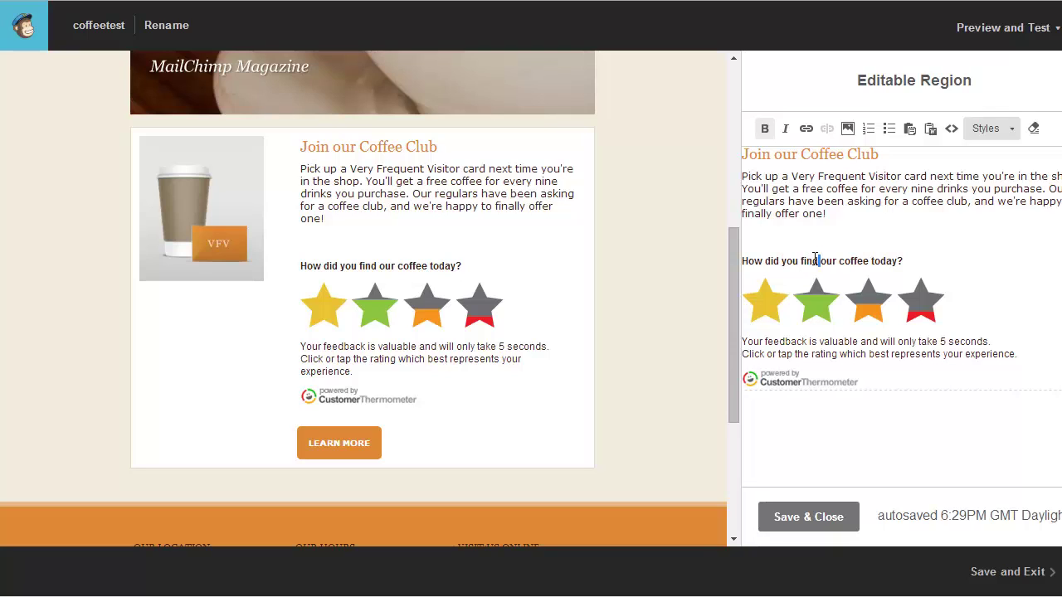
left_click_drag(839, 261, 759, 261)
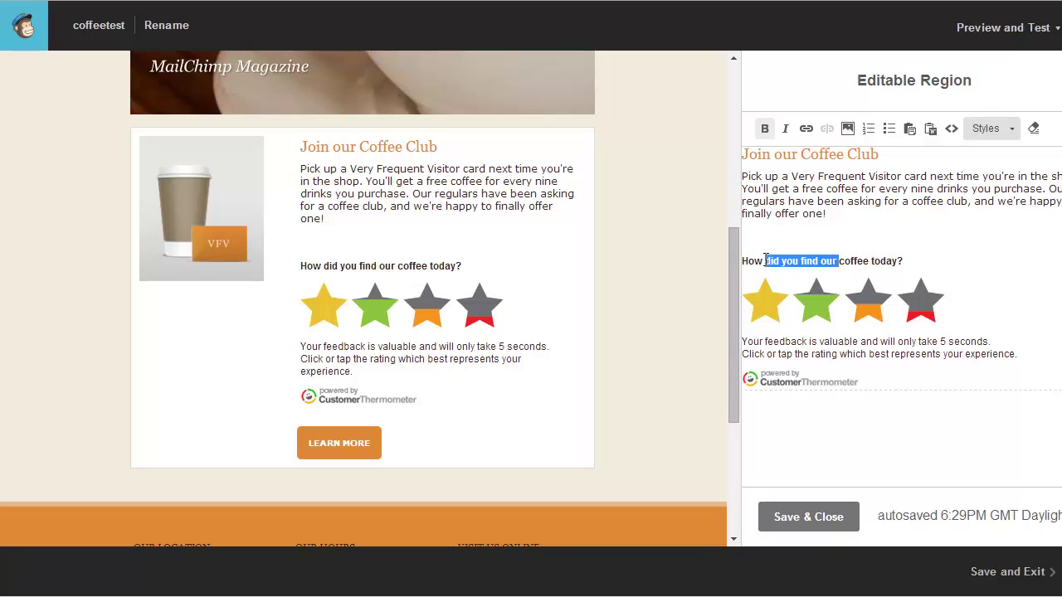
type("was our co")
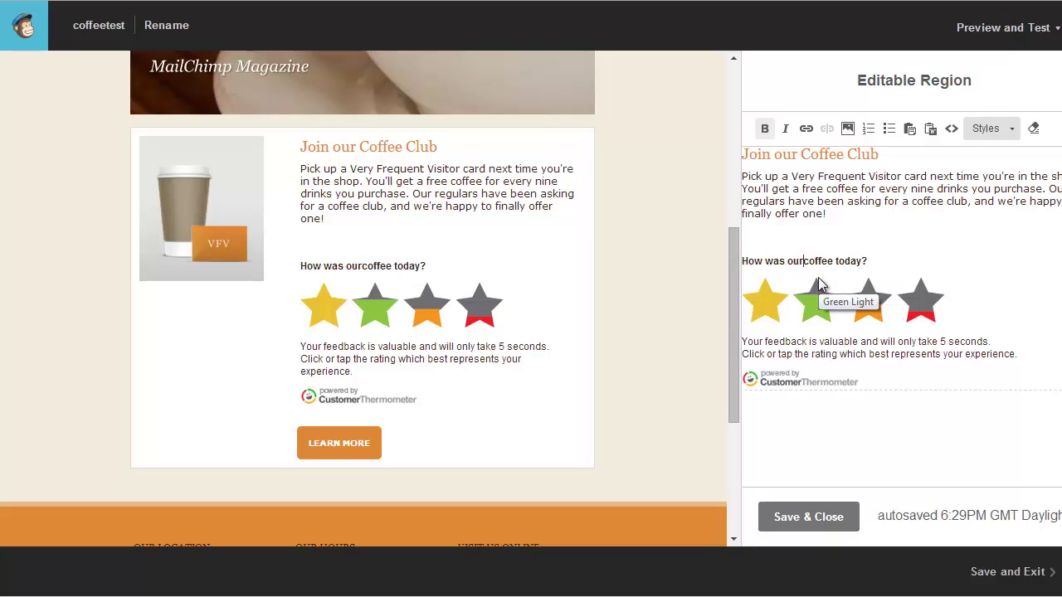
type("ffee for you")
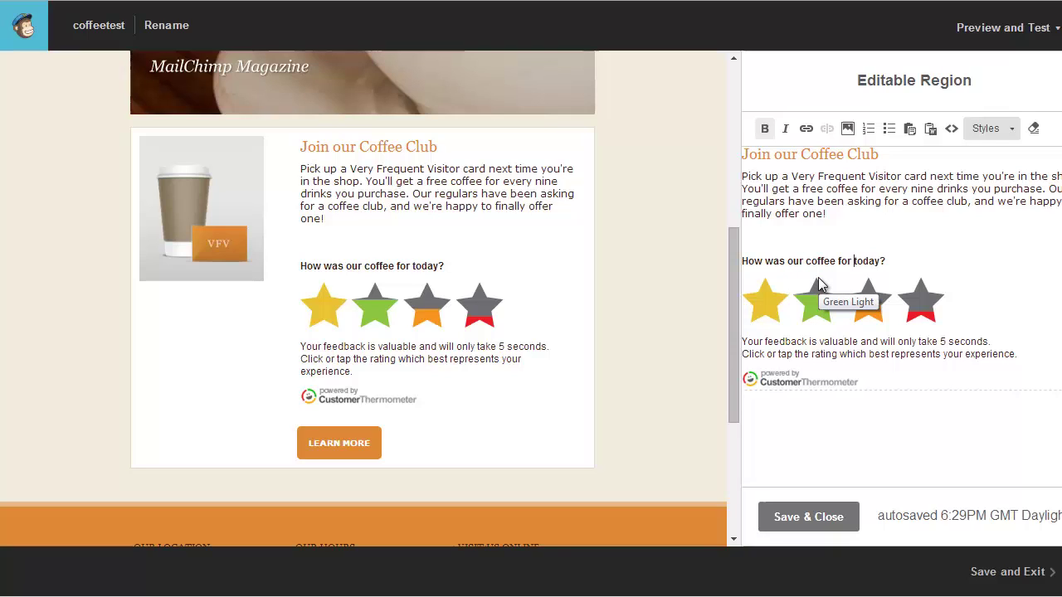
Add spaces between the yellow, green and red rating star images.
left_click(764, 300)
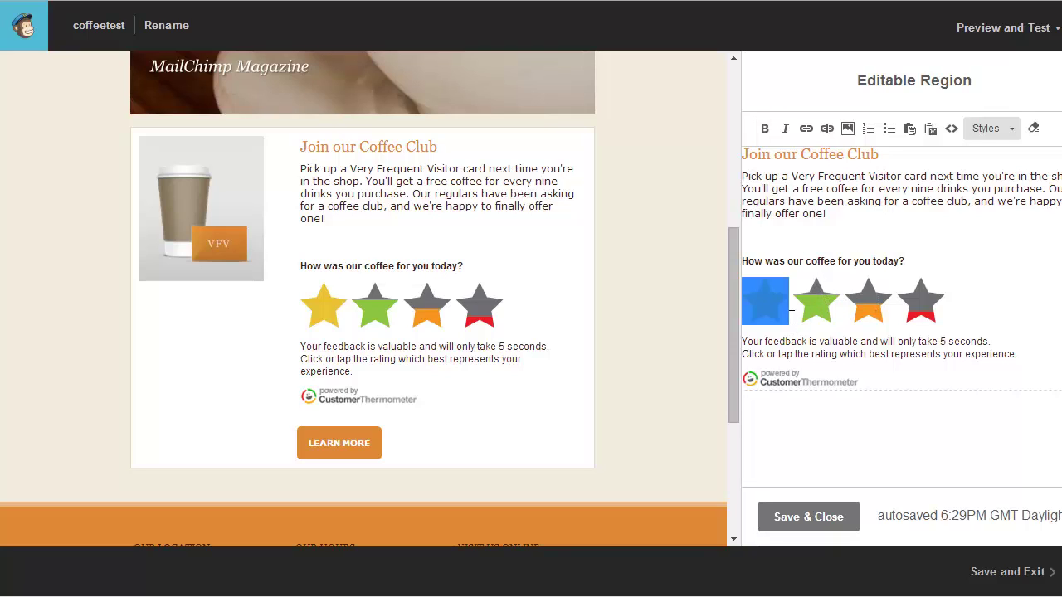
key("Right")
left_click(856, 324)
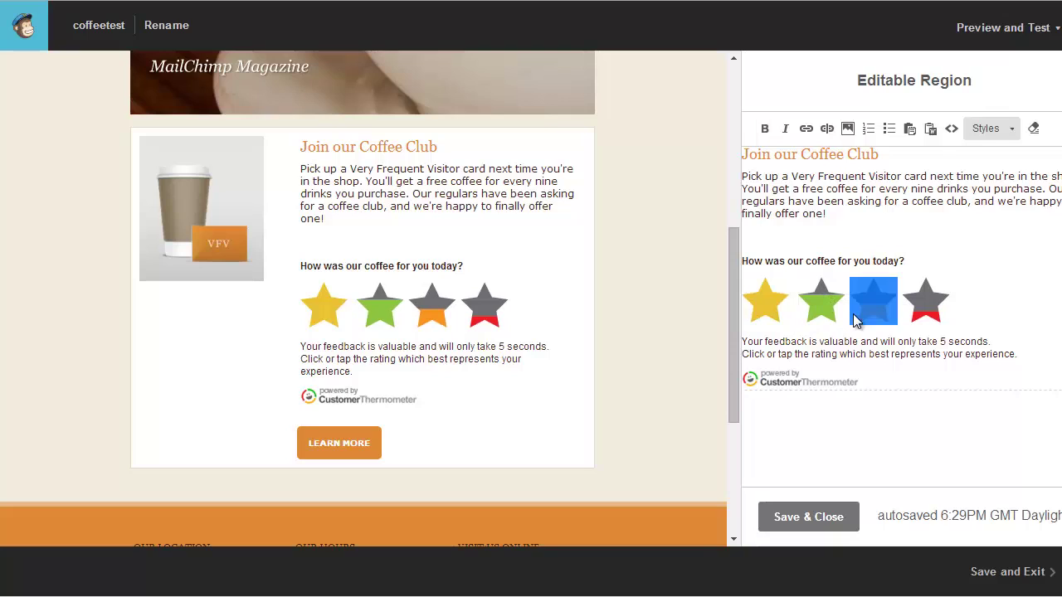
left_click(847, 315)
key("Right")
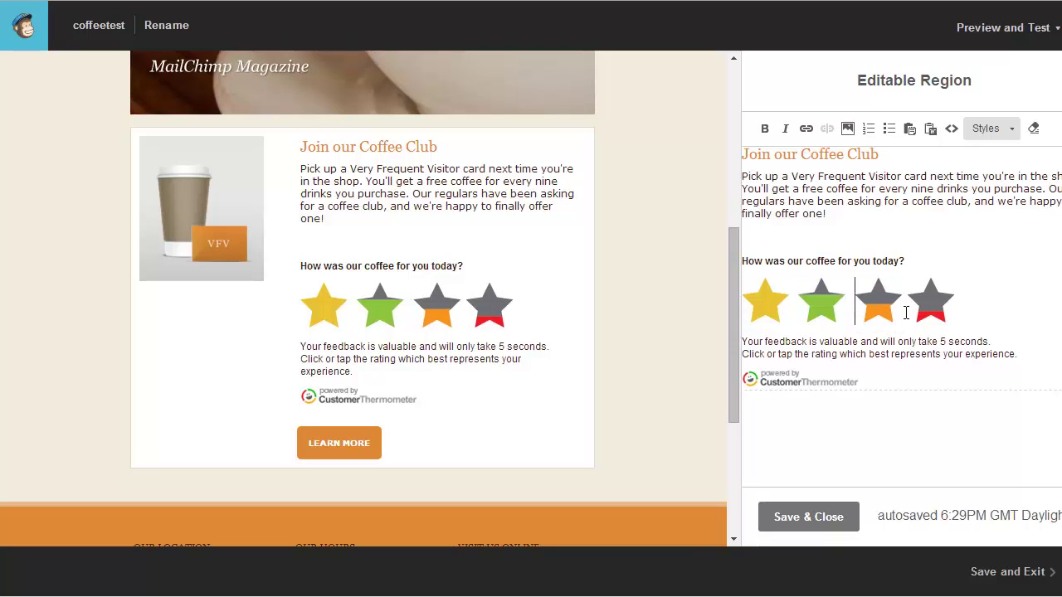
left_click(906, 312)
key("Left")
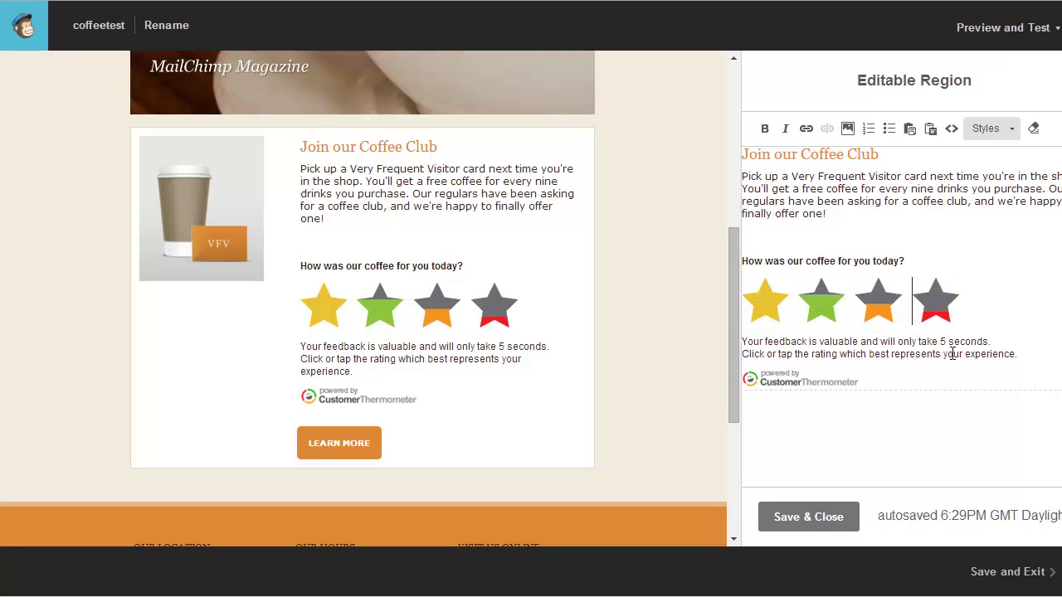
left_click(957, 365)
Save and close the template, then open the MAILCHIMP DEMO 2 report in Reporting.
left_click(802, 514)
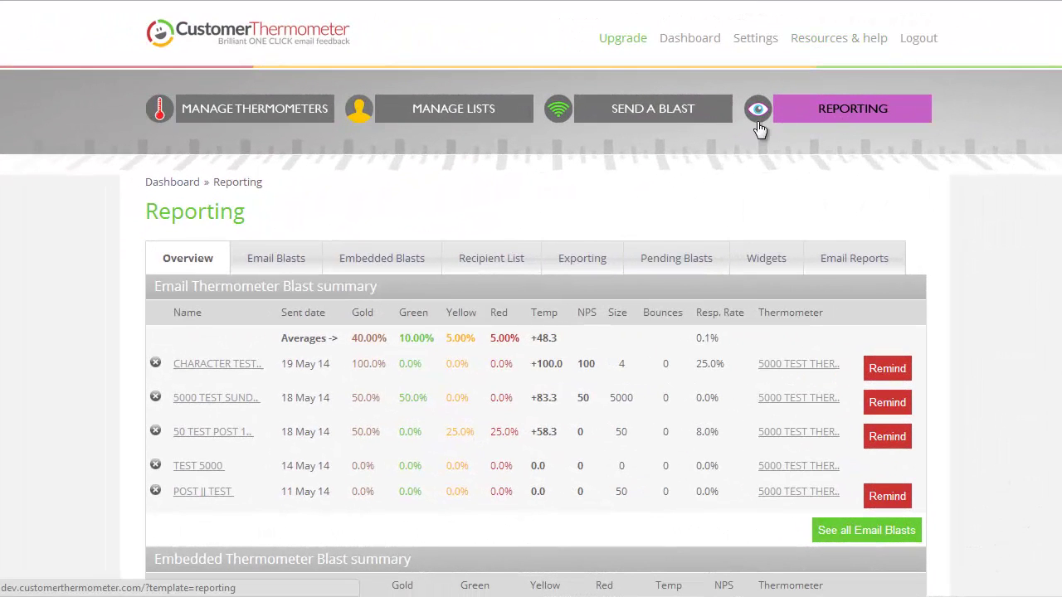
scroll(124, 536, "down", 3)
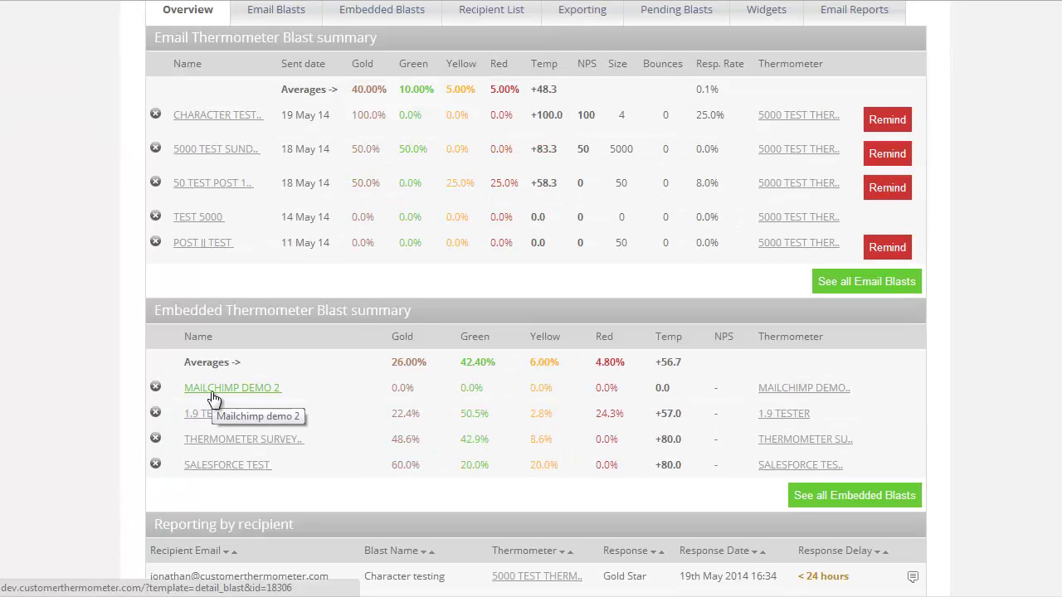
left_click(221, 393)
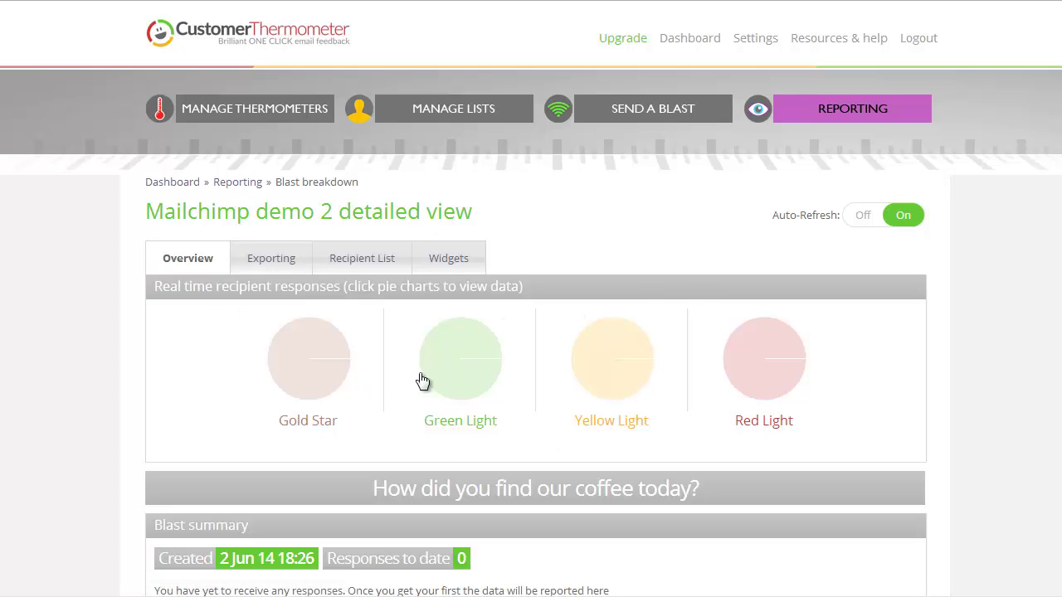
scroll(933, 342, "down", 1)
scroll(939, 337, "up", 2)
scroll(927, 332, "down", 1)
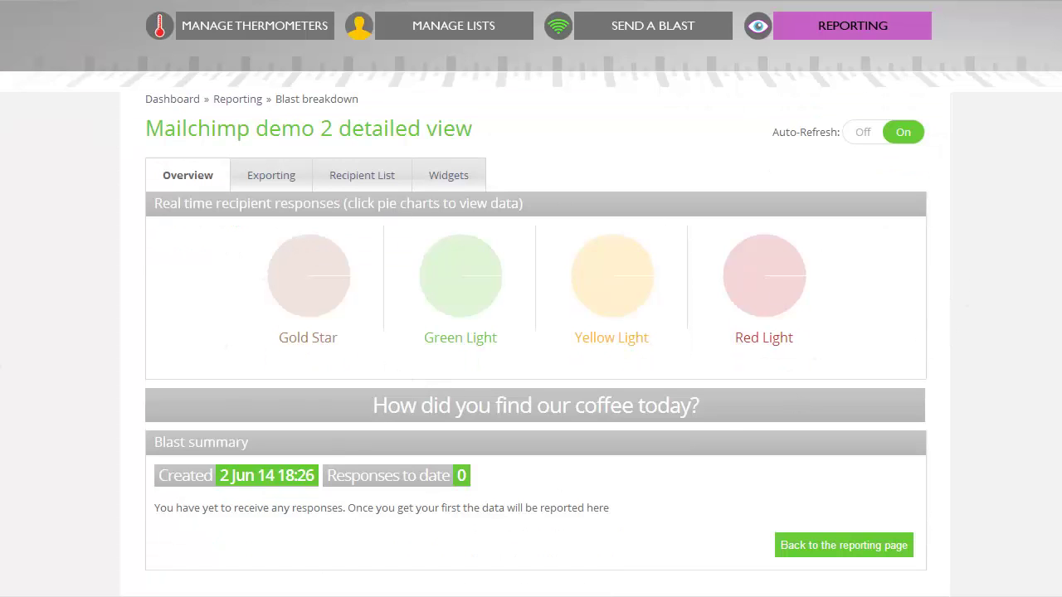
Bring the received coffee email into view and scroll to its rating stars.
left_click_drag(0, 52, 500, 38)
scroll(714, 200, "down", 8)
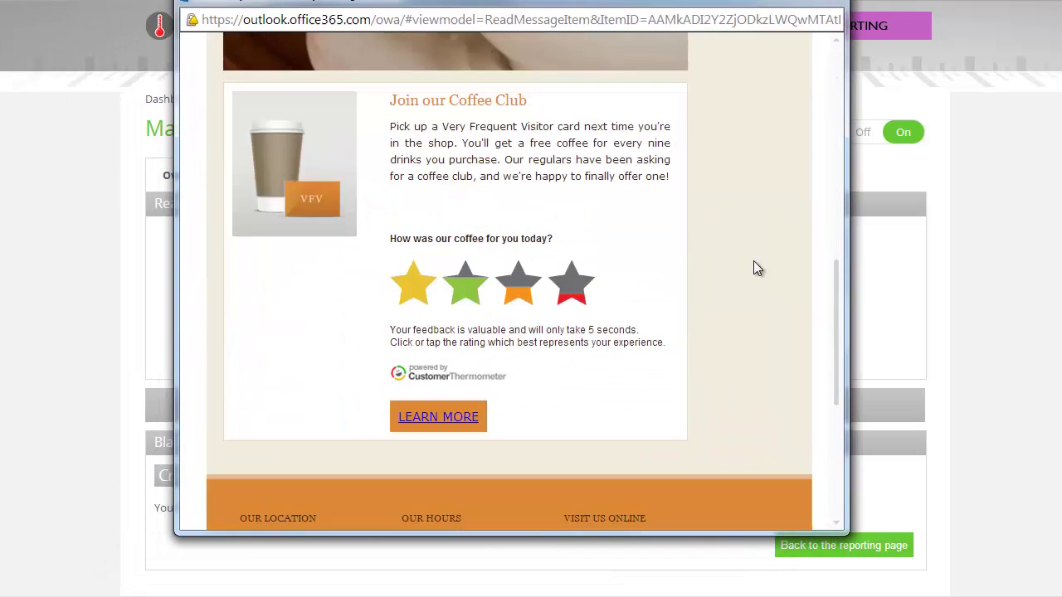
scroll(751, 301, "up", 2)
scroll(749, 300, "down", 2)
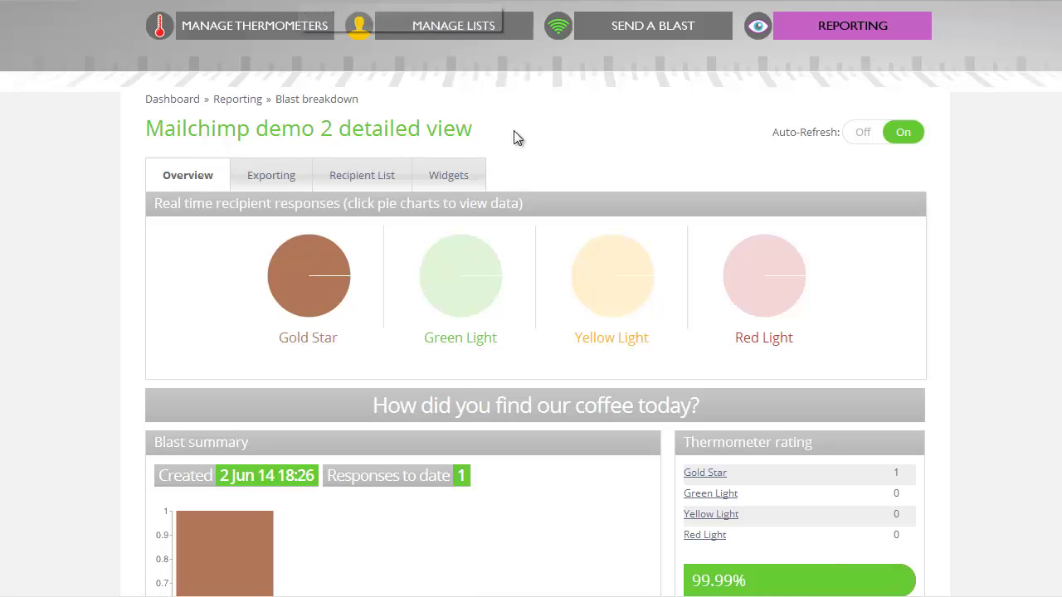
Show the Mailchimp demo 2 Recipient List with its Gold Star response and Custom 1 value.
left_click(370, 183)
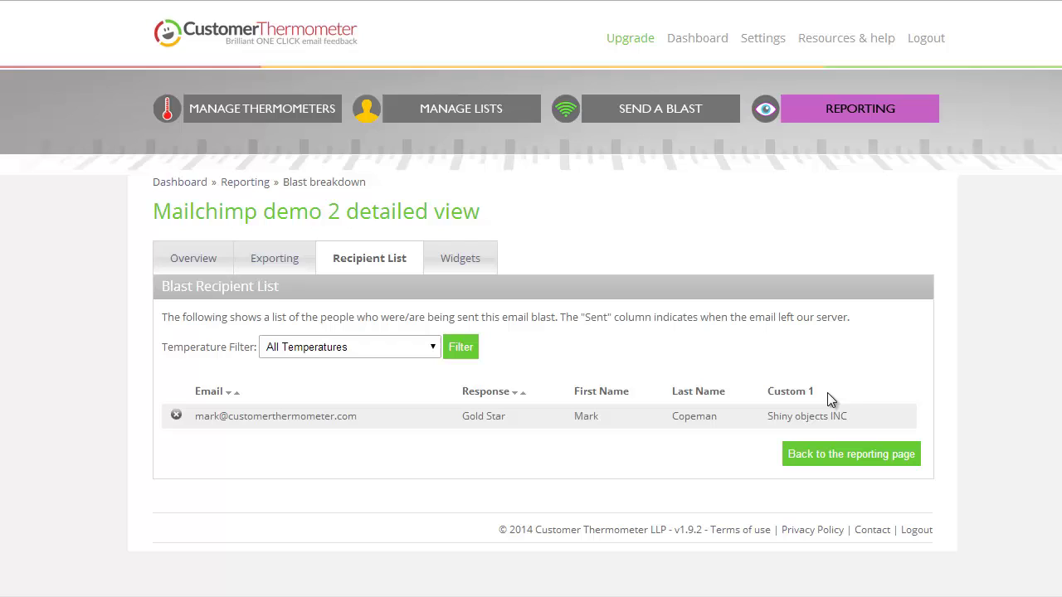
left_click_drag(827, 393, 767, 394)
left_click(770, 393)
Return from the Mailchimp demo 2 recipient list to the main Reporting overview.
left_click(872, 108)
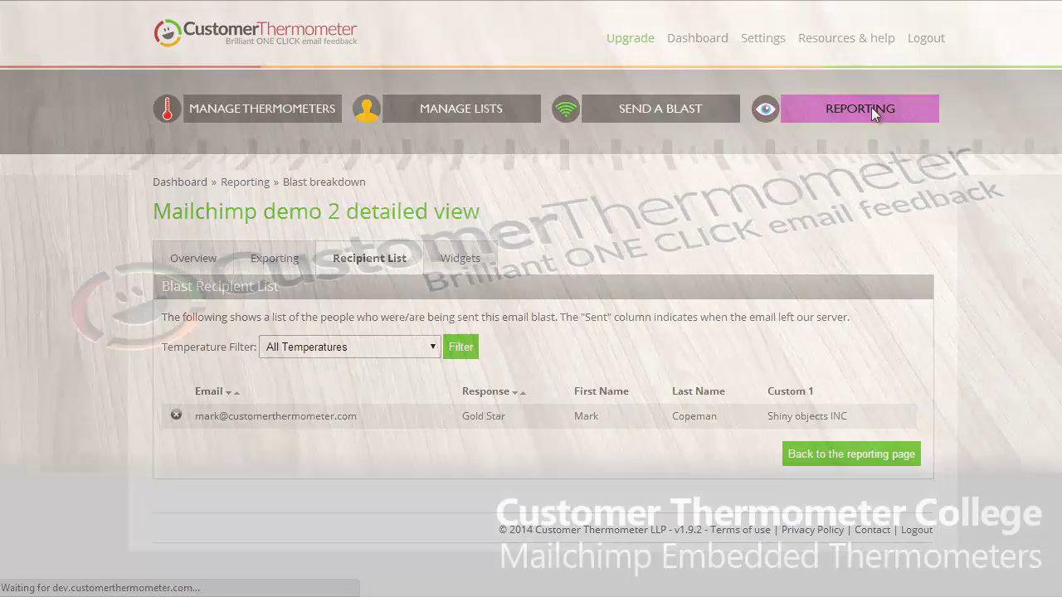